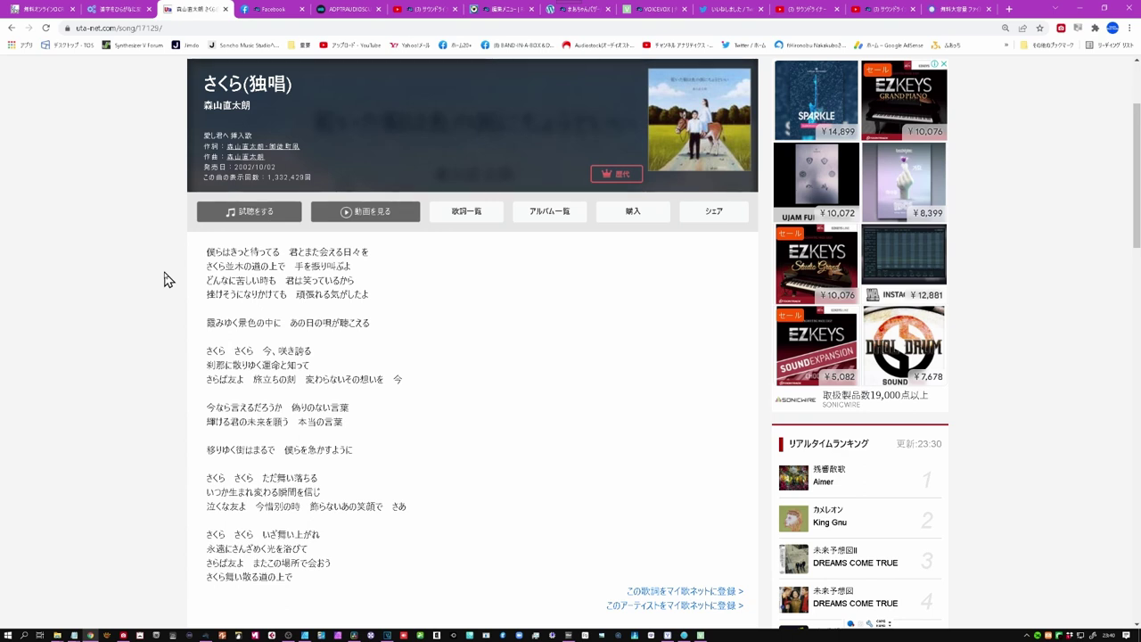
Screenshot the full Uta-Net Sakura lyrics, from 僕らはきっと待ってる to さくら舞い散る道の上で.
{"action": "key", "text": "Print"}
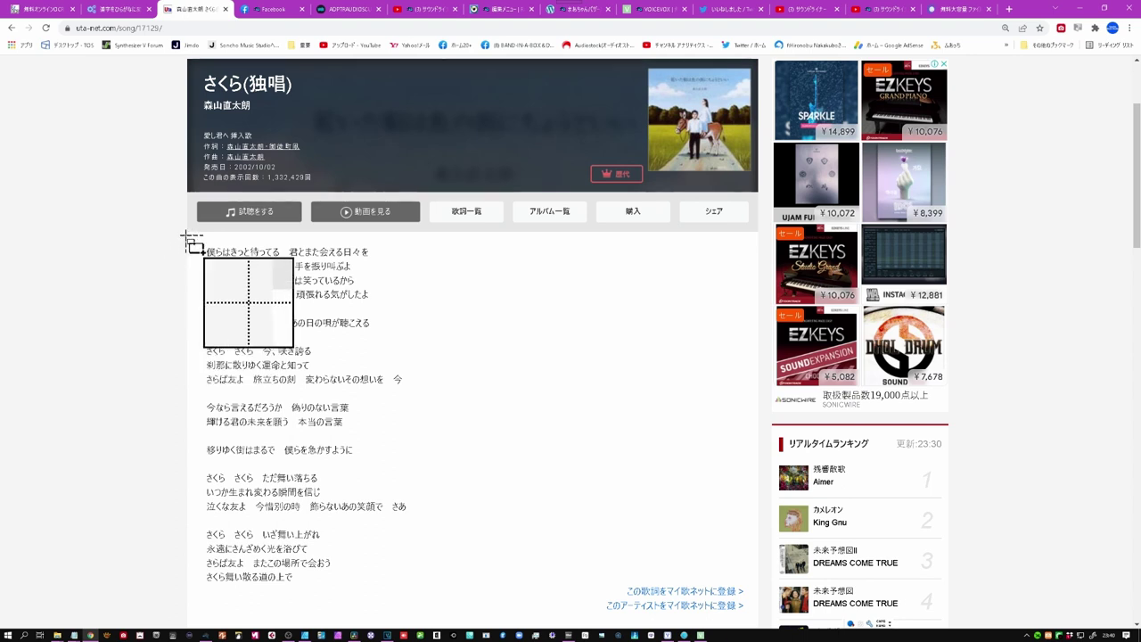
{"action": "left_click_drag", "start_coordinate": [187, 237], "coordinate": [433, 591]}
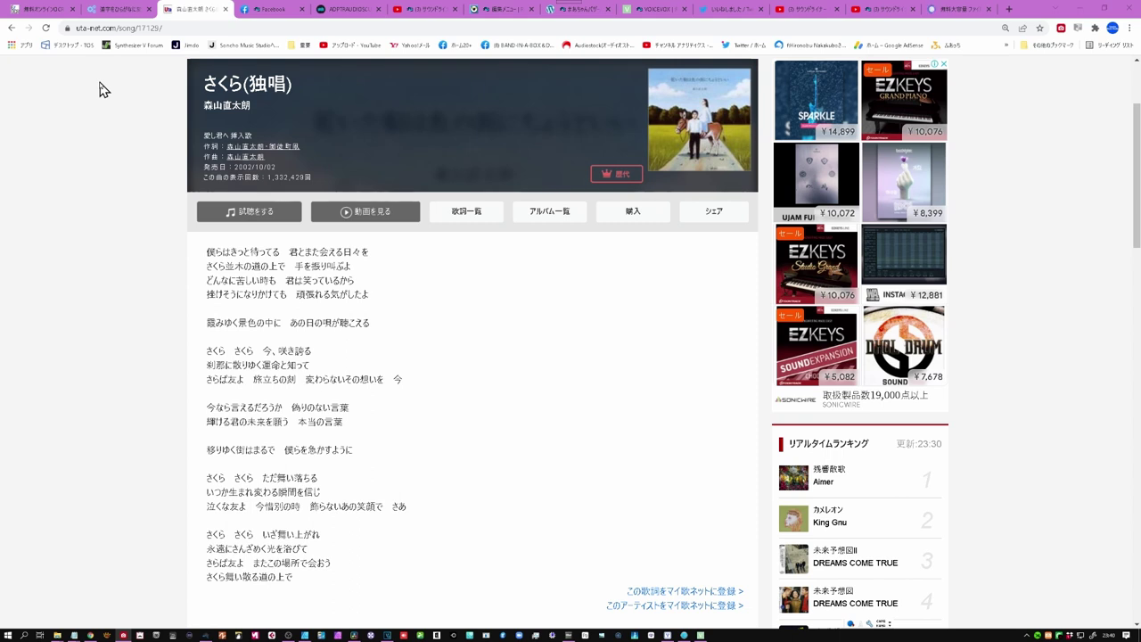
Go to the EzOCR site and open its ファイルOCR page.
{"action": "left_click", "coordinate": [60, 14]}
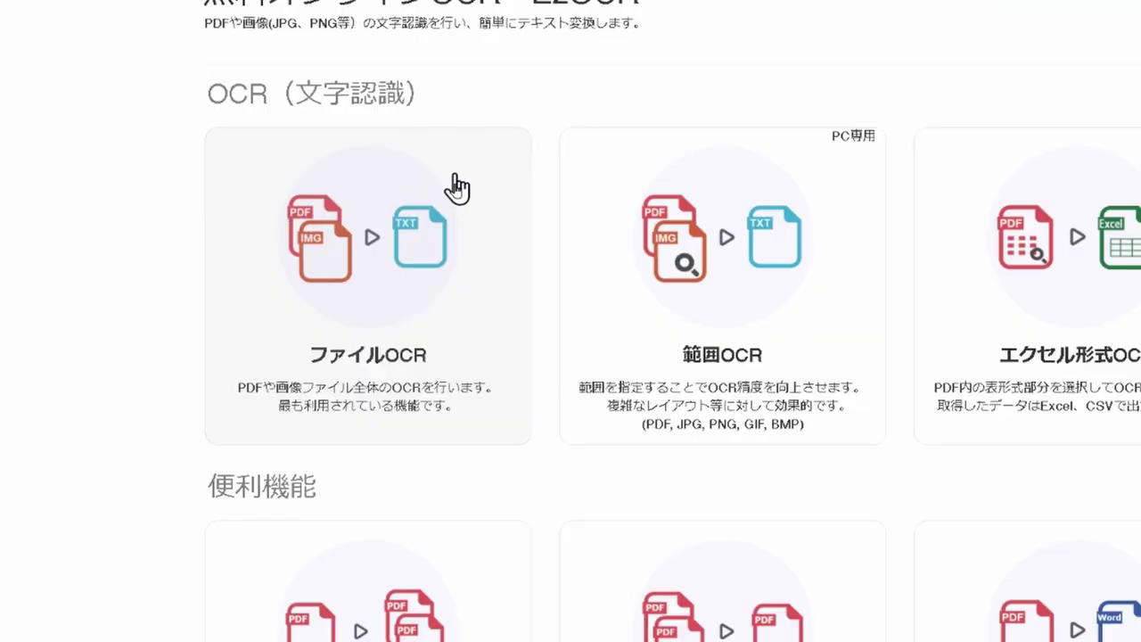
{"action": "left_click", "coordinate": [336, 248]}
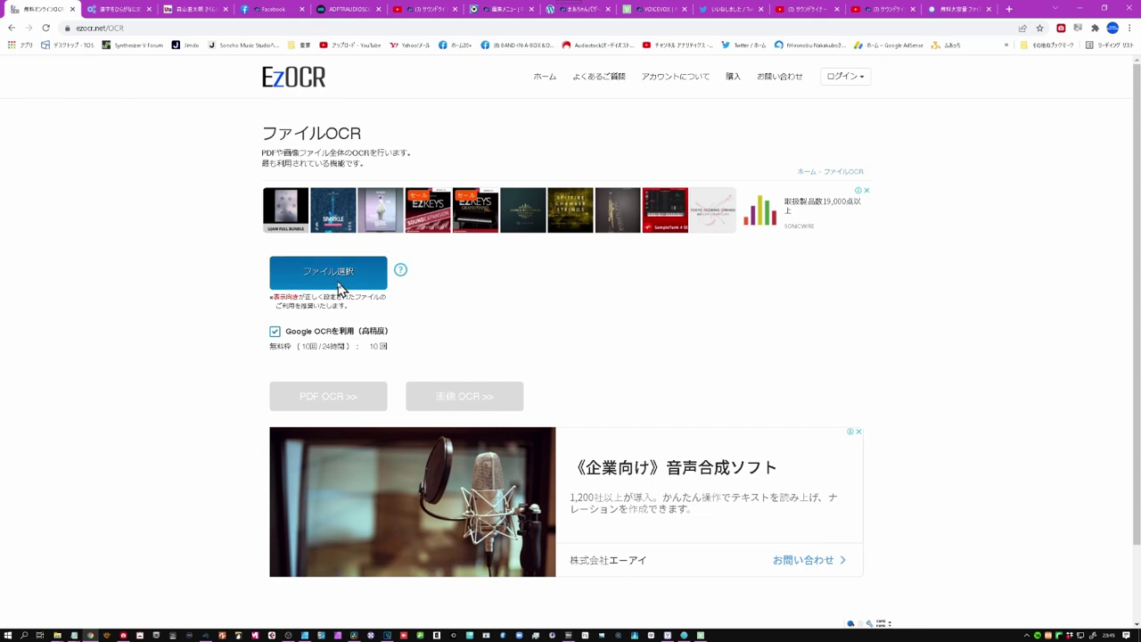
Load 2022-03-16ScreenShot00017.png from the Picture folder into EzOCR.
{"action": "left_click", "coordinate": [336, 274]}
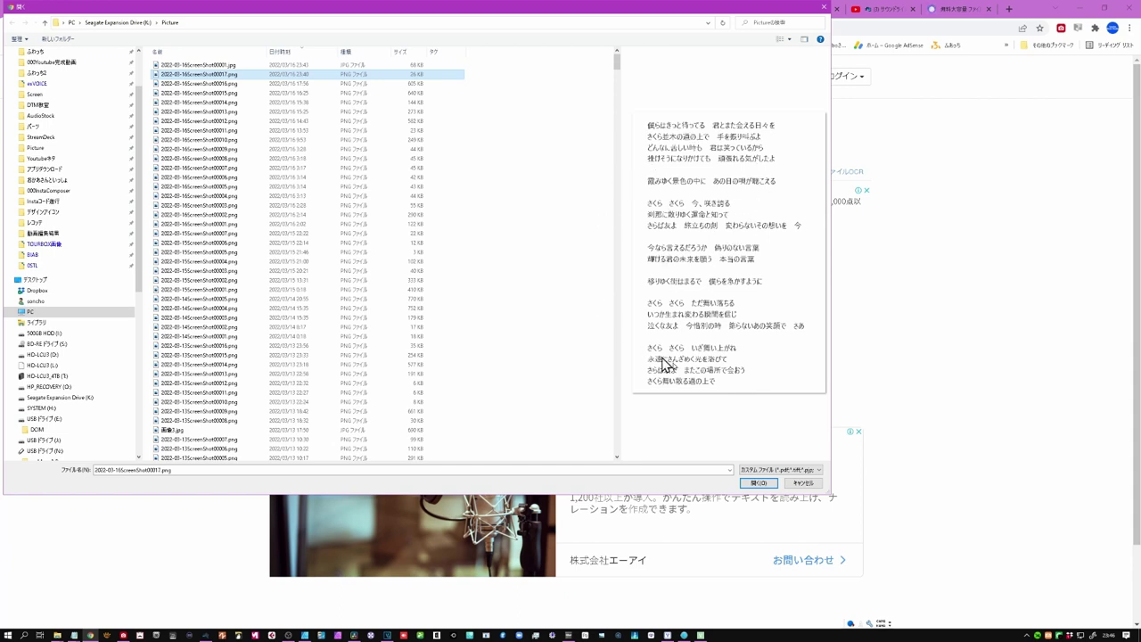
{"action": "left_click", "coordinate": [758, 482]}
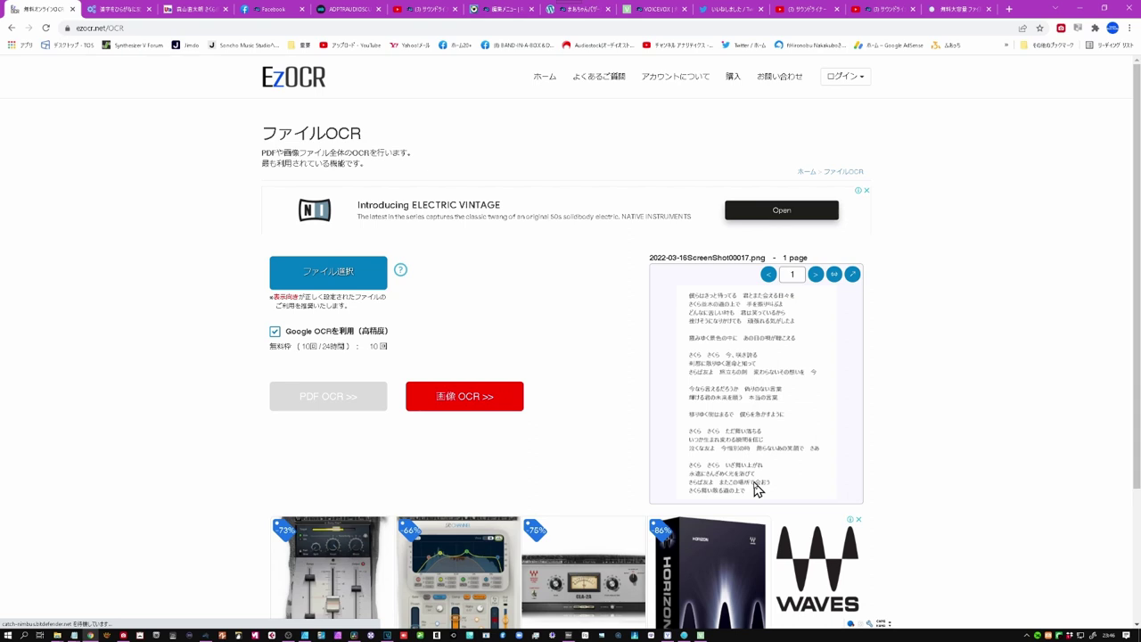
Copy EzOCR's recognized Sakura lyrics text and bring up the 漢字をひらがなに変換 converter.
{"action": "scroll", "coordinate": [278, 272], "scroll_direction": "down", "scroll_amount": 10}
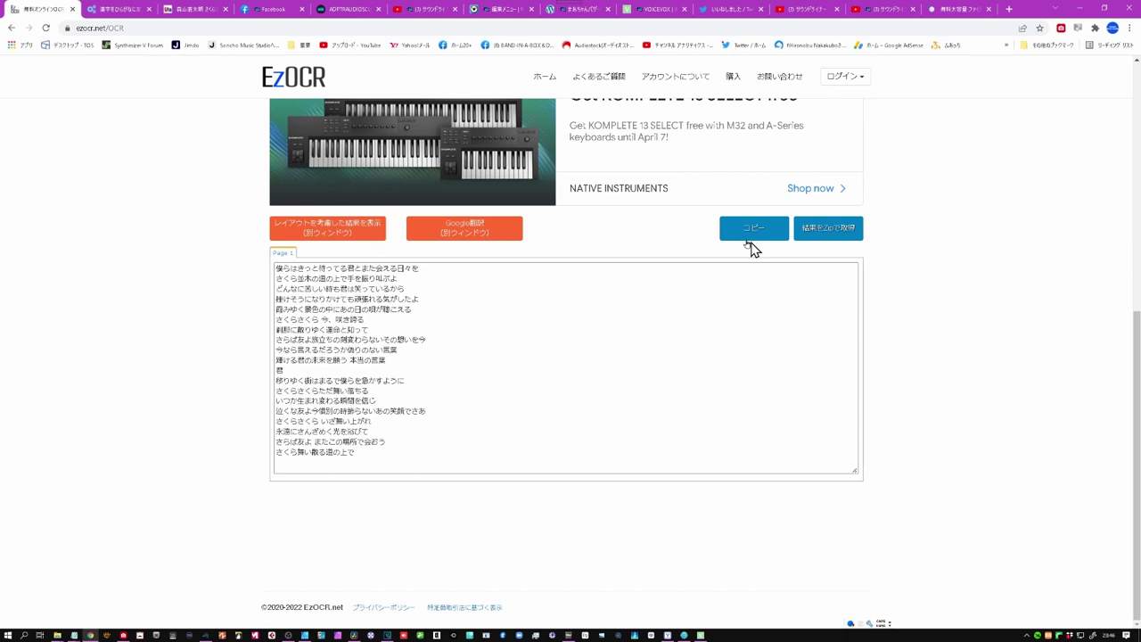
{"action": "left_click", "coordinate": [749, 241]}
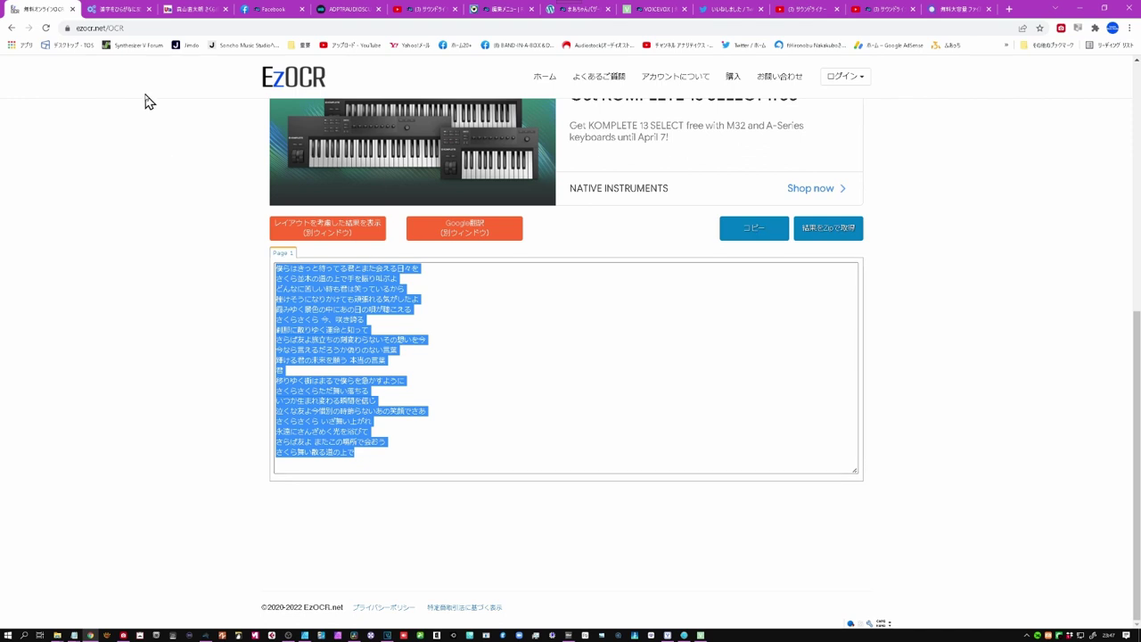
{"action": "left_click", "coordinate": [131, 12]}
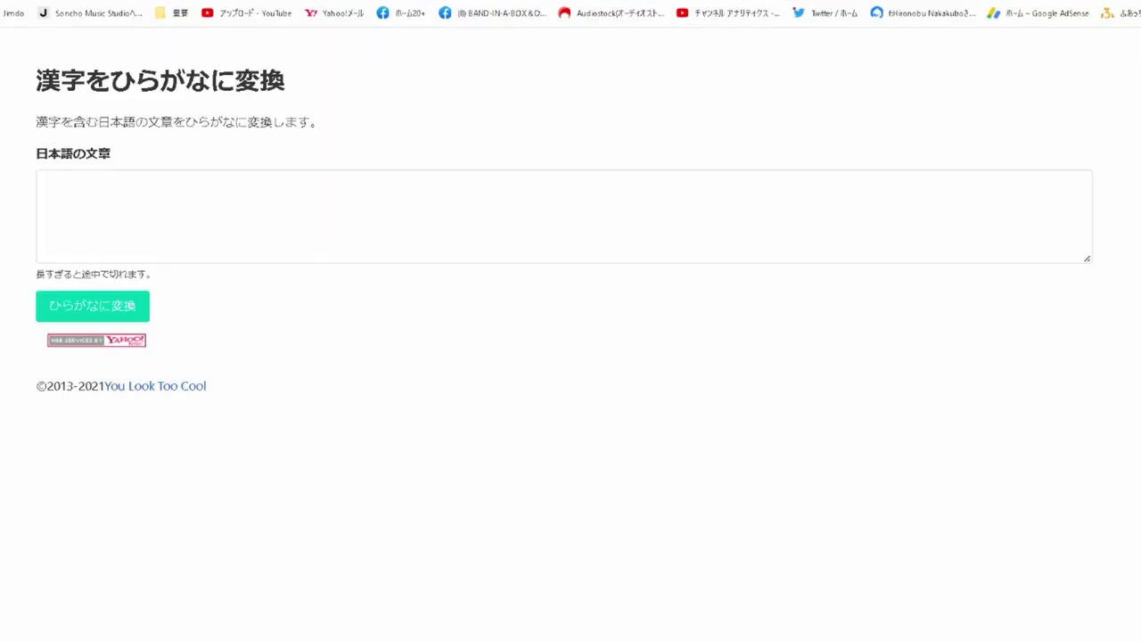
Paste the lyrics into the converter and convert them to hiragana.
{"action": "left_click", "coordinate": [57, 185]}
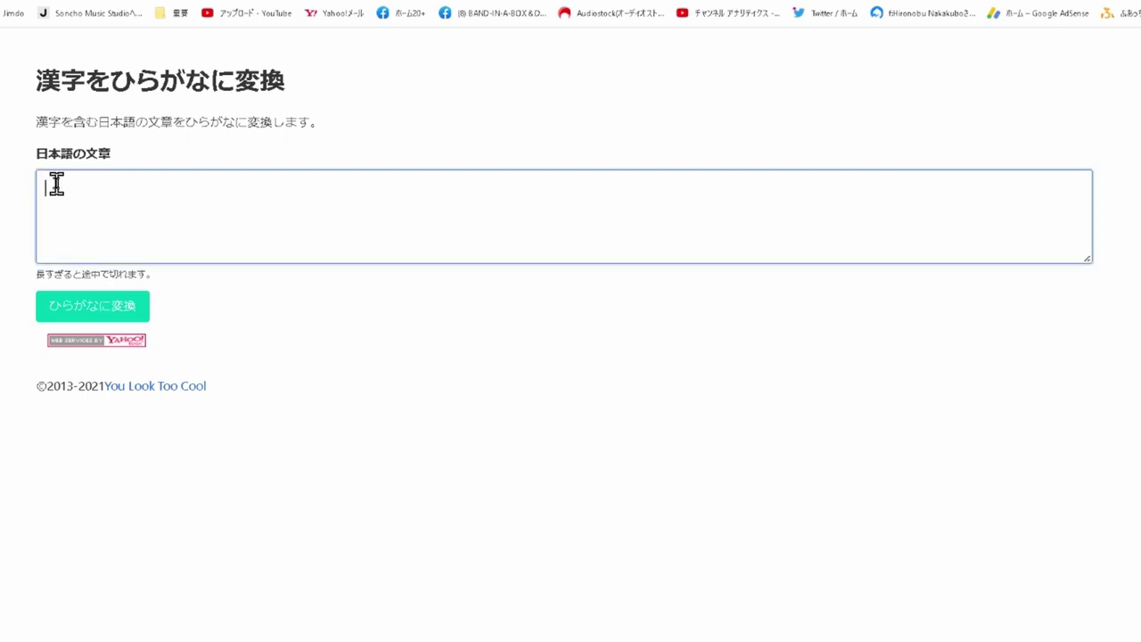
{"action": "key", "text": "ctrl+v"}
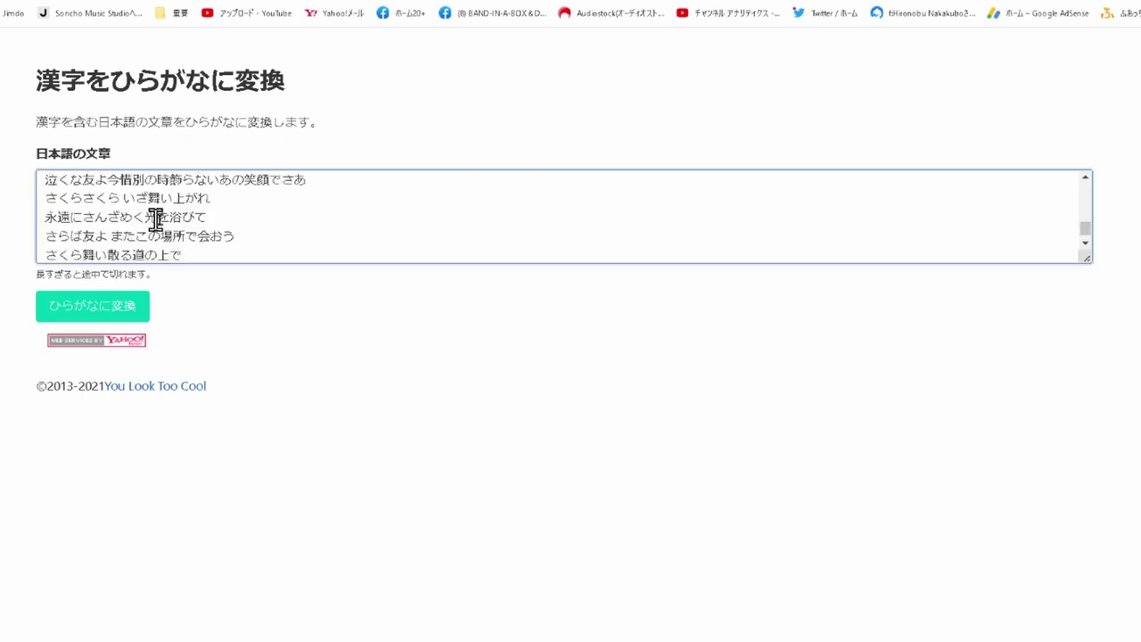
{"action": "left_click", "coordinate": [102, 318]}
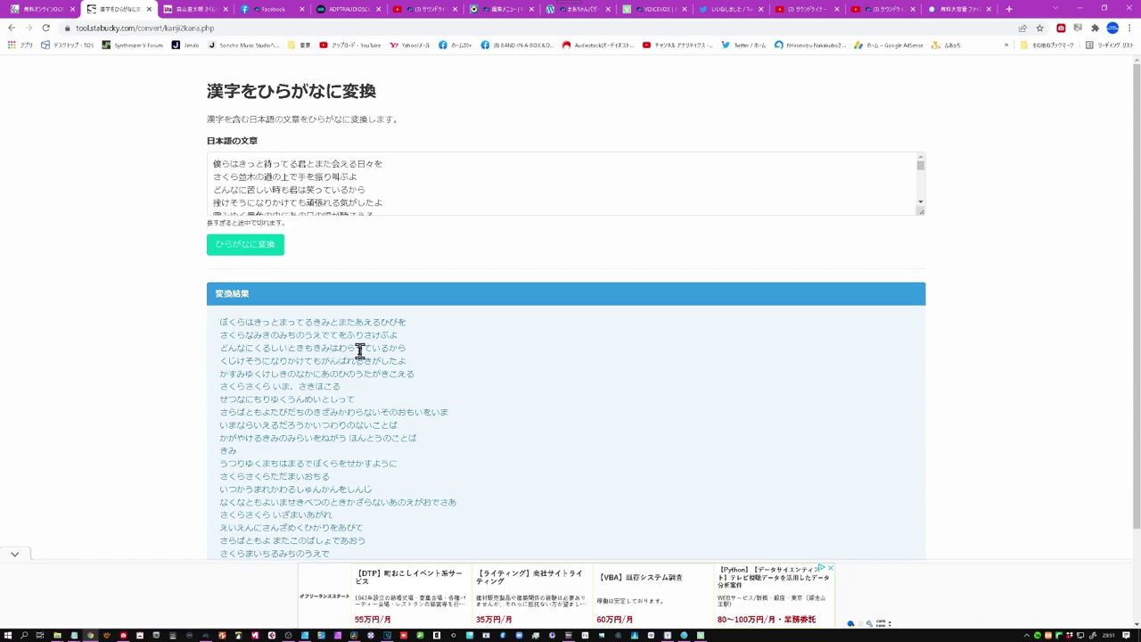
Copy the converted hiragana lyrics into a new untitled Notepad document.
{"action": "scroll", "coordinate": [360, 350], "scroll_direction": "down", "scroll_amount": 1}
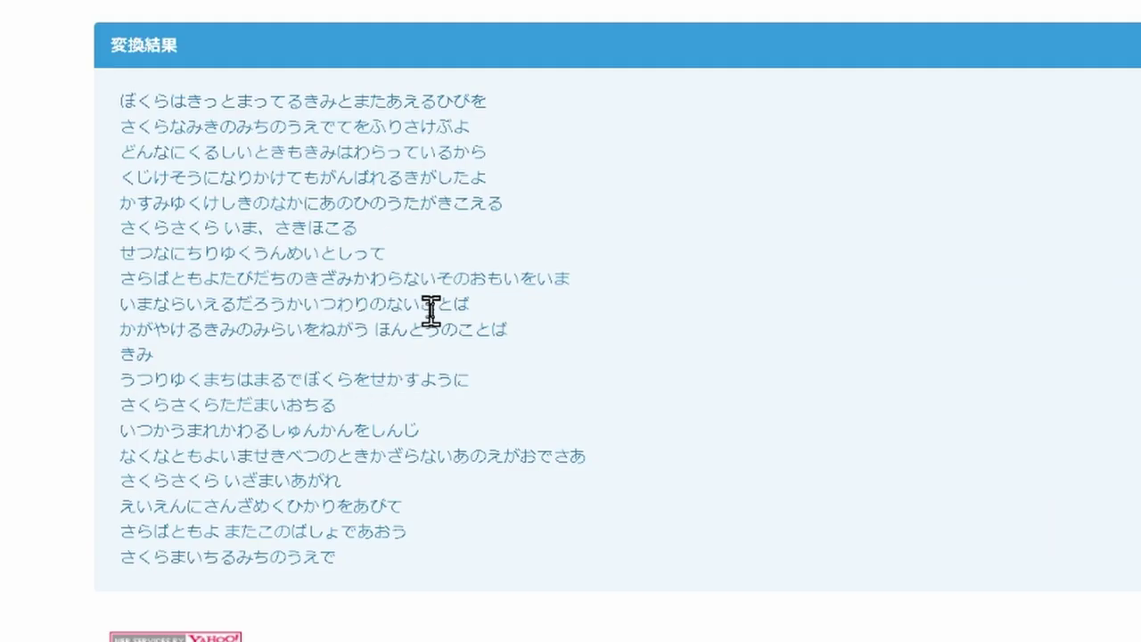
{"action": "left_click_drag", "start_coordinate": [221, 208], "coordinate": [538, 438]}
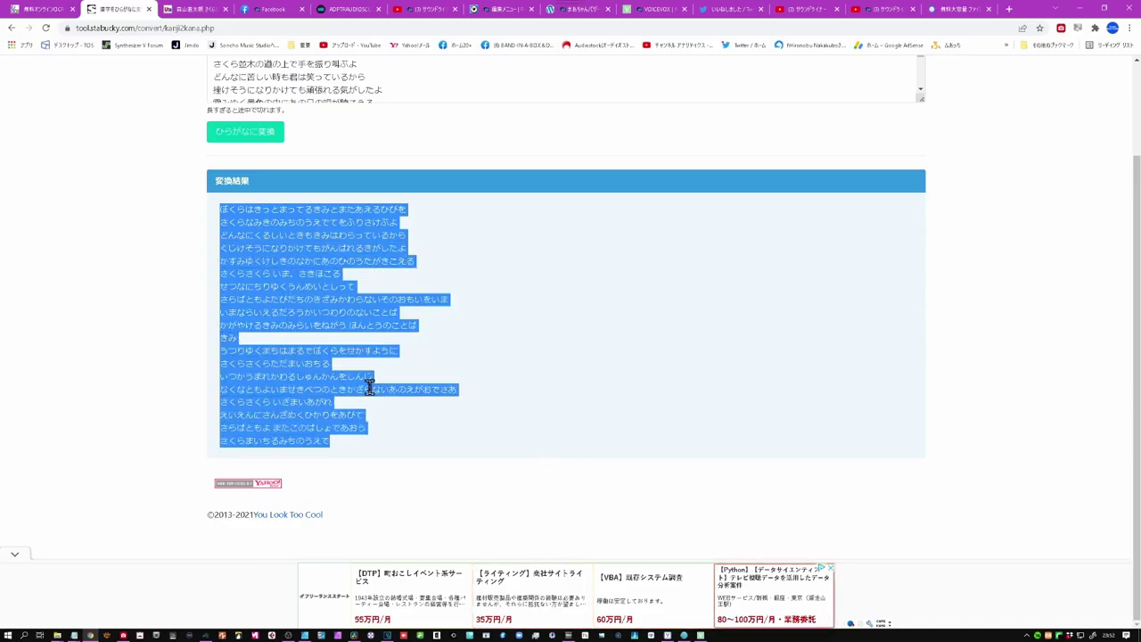
{"action": "right_click", "coordinate": [310, 292]}
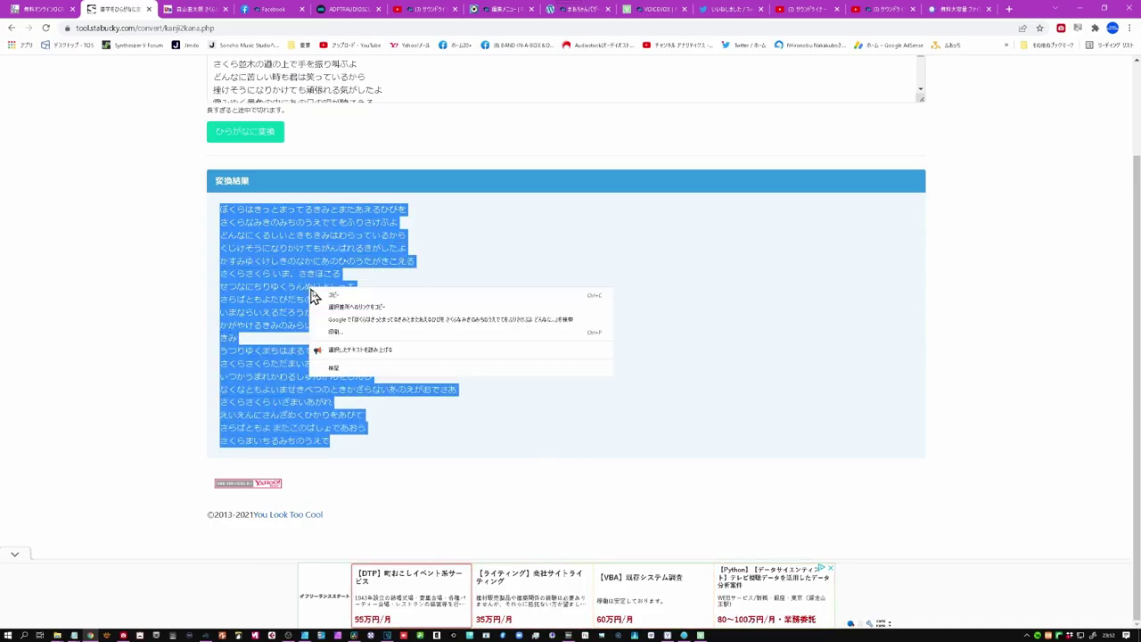
{"action": "left_click", "coordinate": [327, 294]}
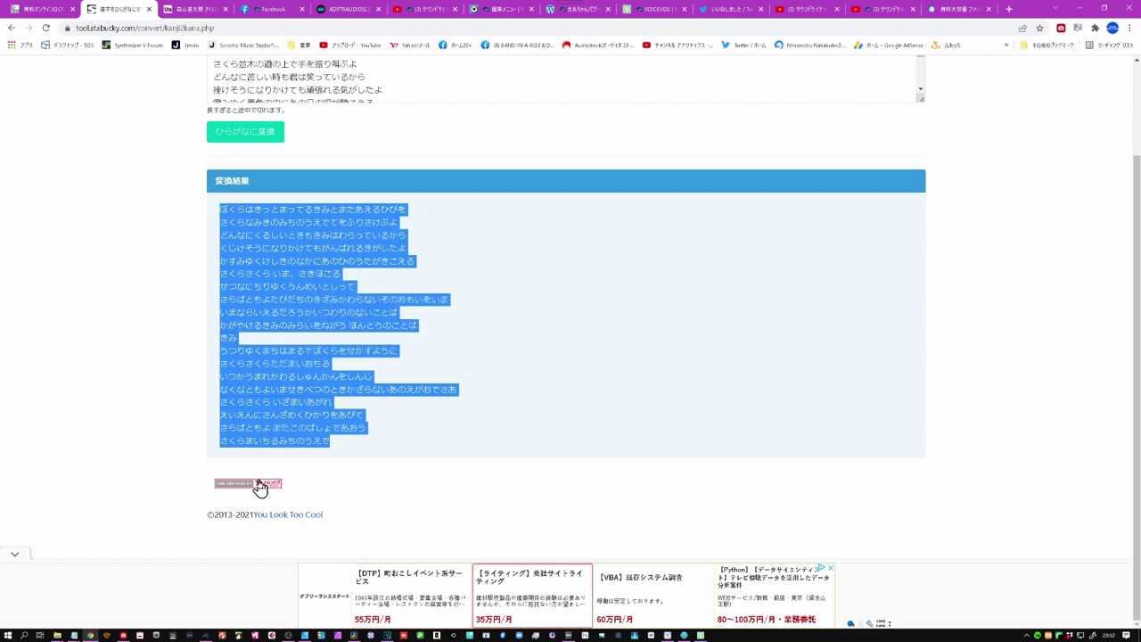
{"action": "left_click", "coordinate": [74, 635]}
{"action": "key", "text": "ctrl+v"}
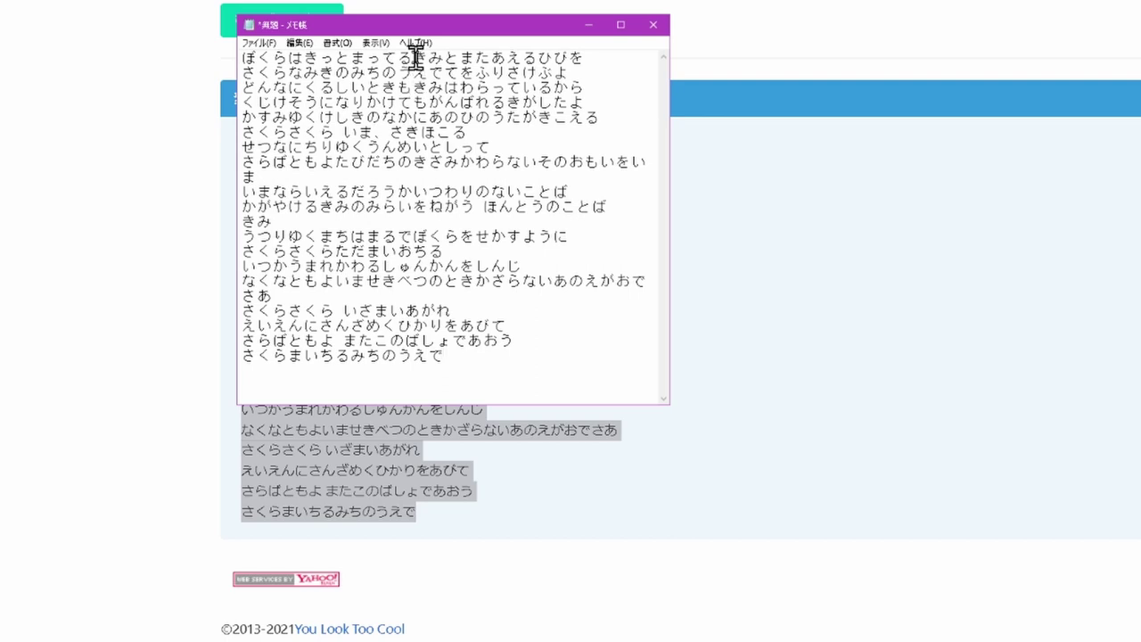
Break the first Notepad line after まってる onto a new line.
{"action": "left_click", "coordinate": [412, 58]}
{"action": "key", "text": "Return"}
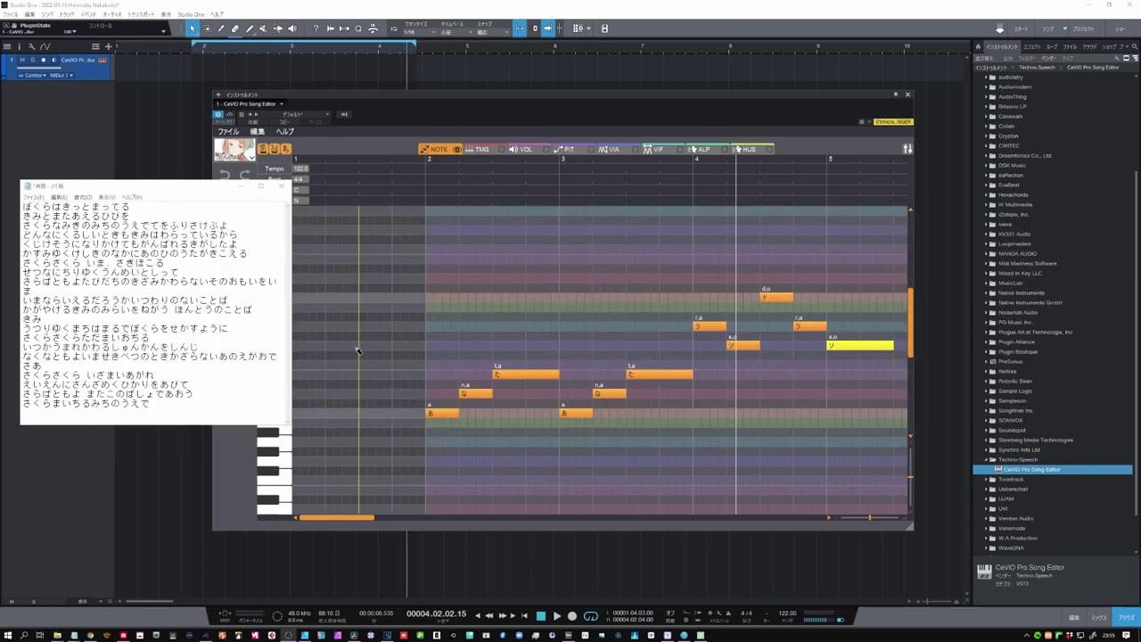
Make the Notepad lyrics window always-on-top and select the line ぼくらはきっとまってる.
{"action": "left_click", "coordinate": [278, 273]}
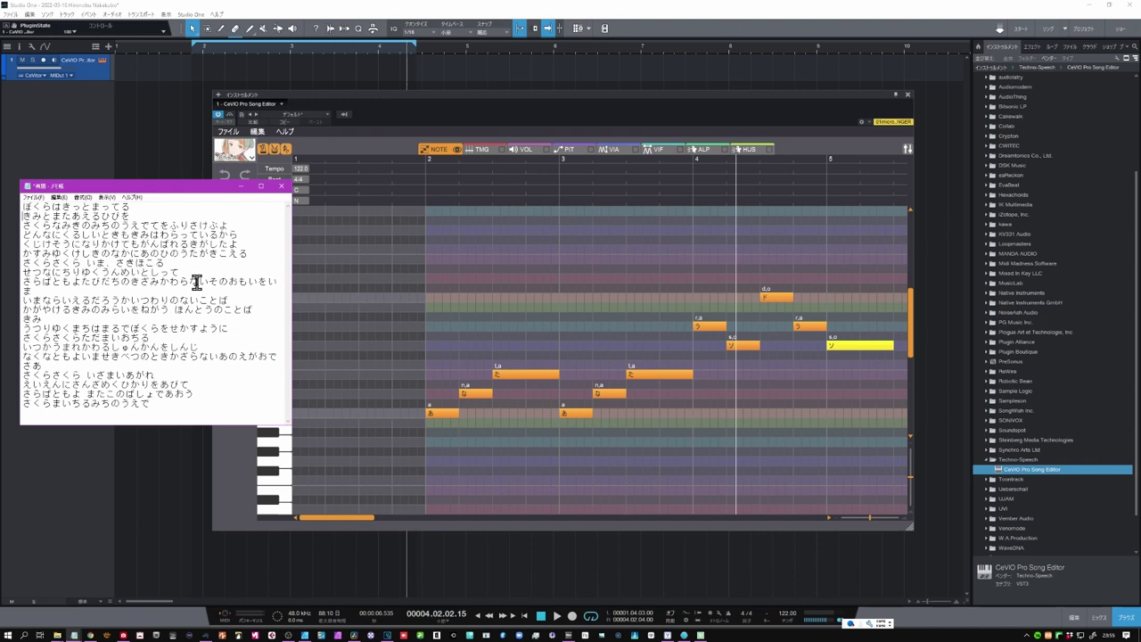
{"action": "key", "text": "Pause"}
{"action": "left_click_drag", "start_coordinate": [130, 207], "coordinate": [20, 207]}
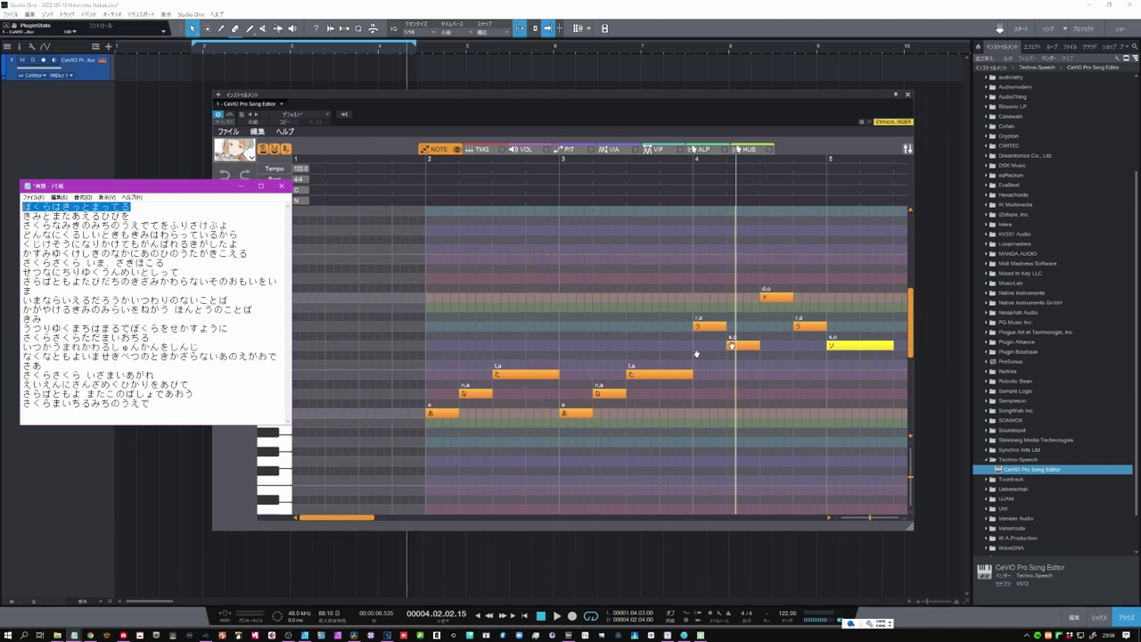
Copy ぼくらはきっとまってる and open 歌詞のまとめ入力 from the first あ note.
{"action": "right_click", "coordinate": [114, 205]}
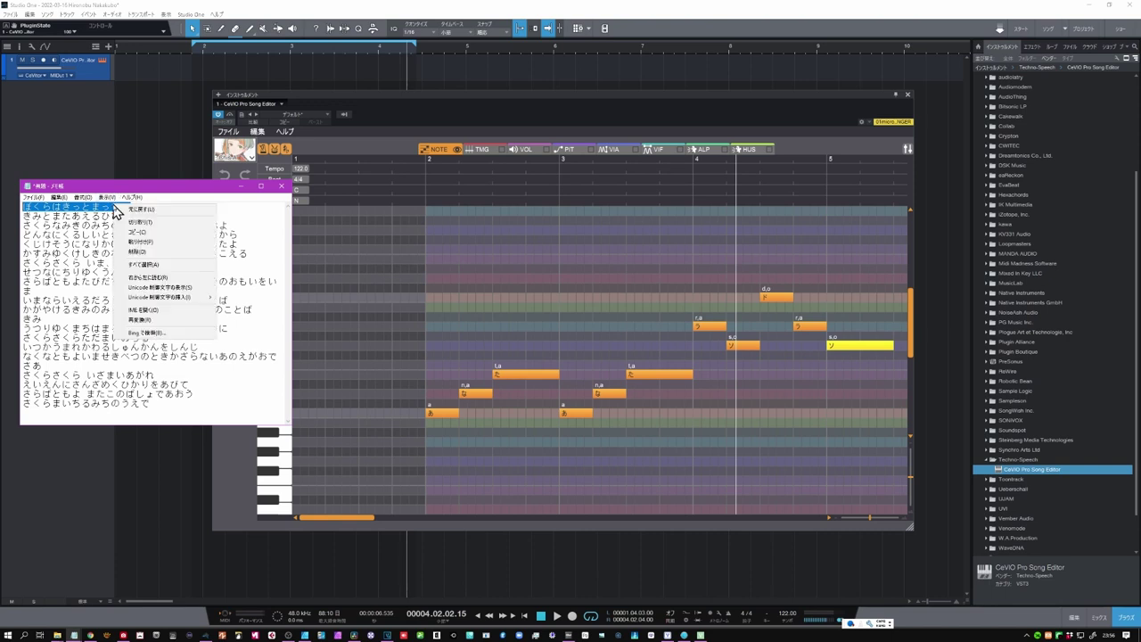
{"action": "left_click", "coordinate": [138, 234]}
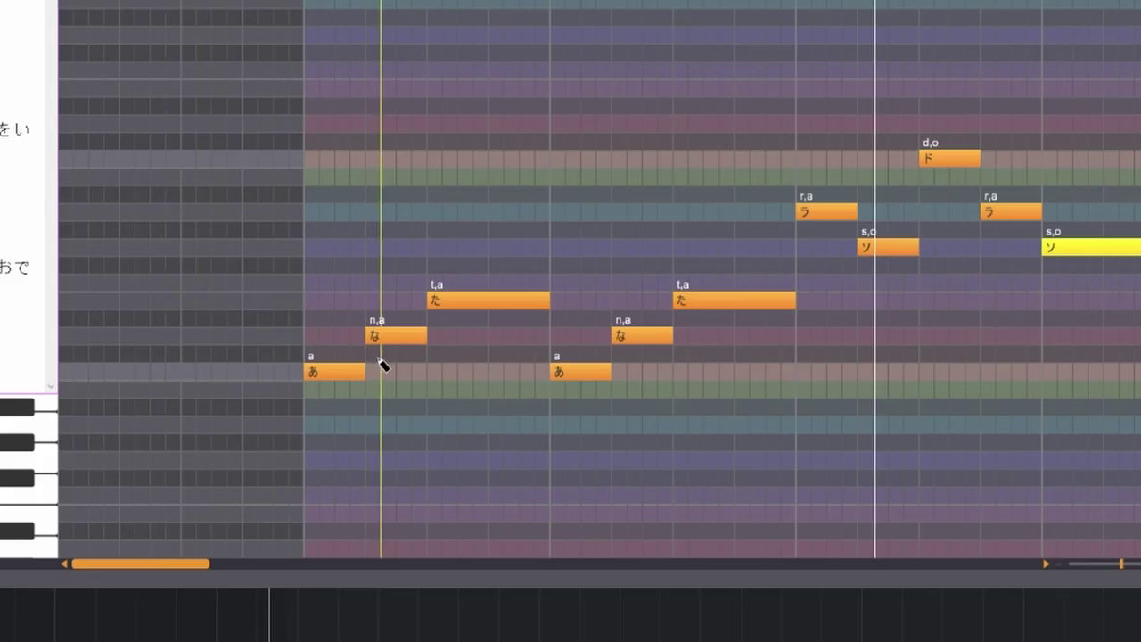
{"action": "right_click", "coordinate": [349, 374]}
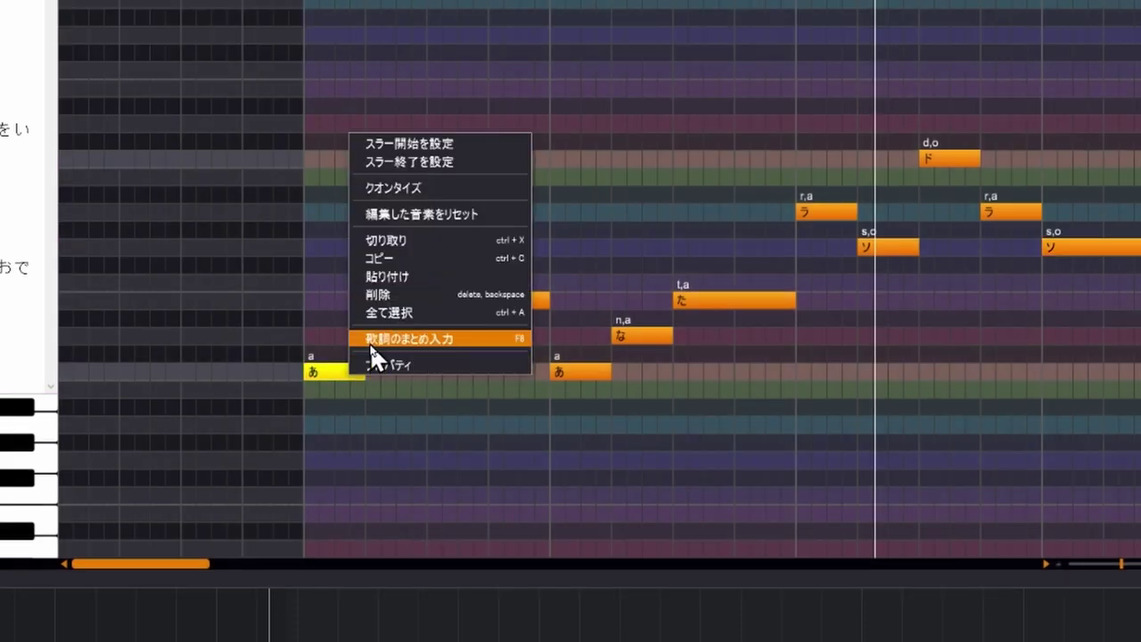
{"action": "left_click", "coordinate": [370, 345]}
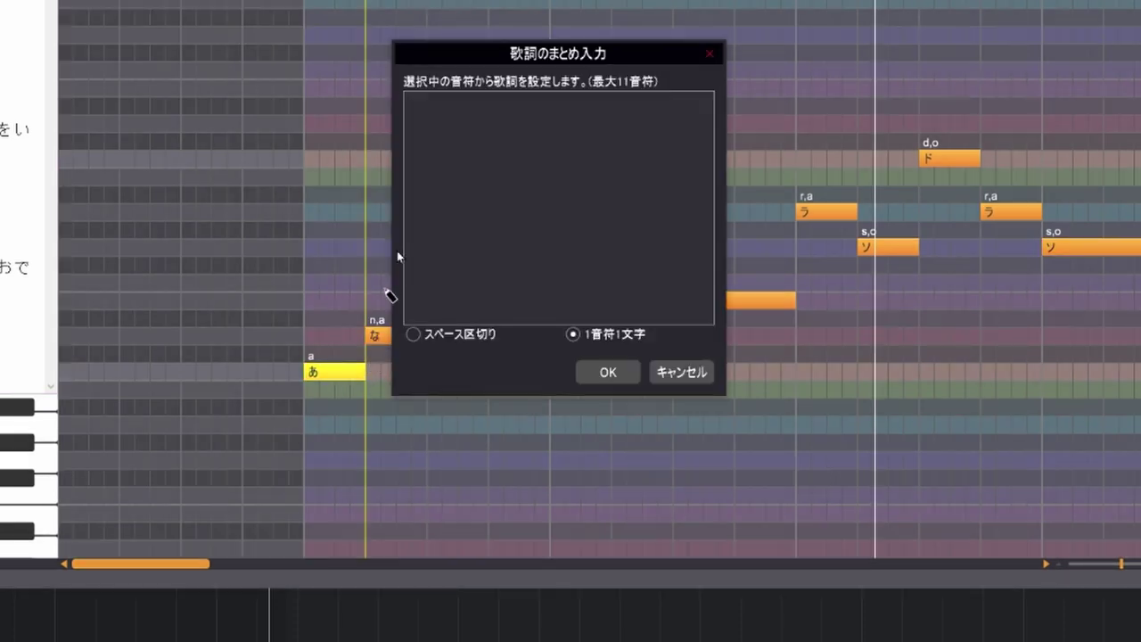
Assign ぼくらはきっとまってる to the first eleven notes, one character each, and play them.
{"action": "left_click", "coordinate": [428, 116]}
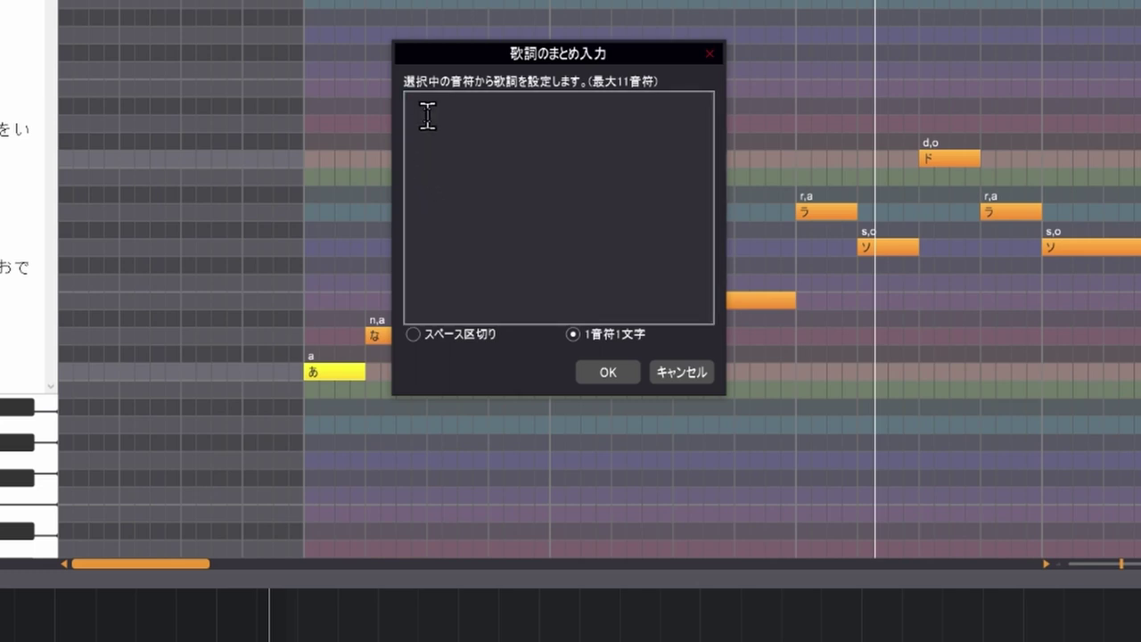
{"action": "type", "text": "ぼくらはきっとまってる"}
{"action": "left_click", "coordinate": [610, 371]}
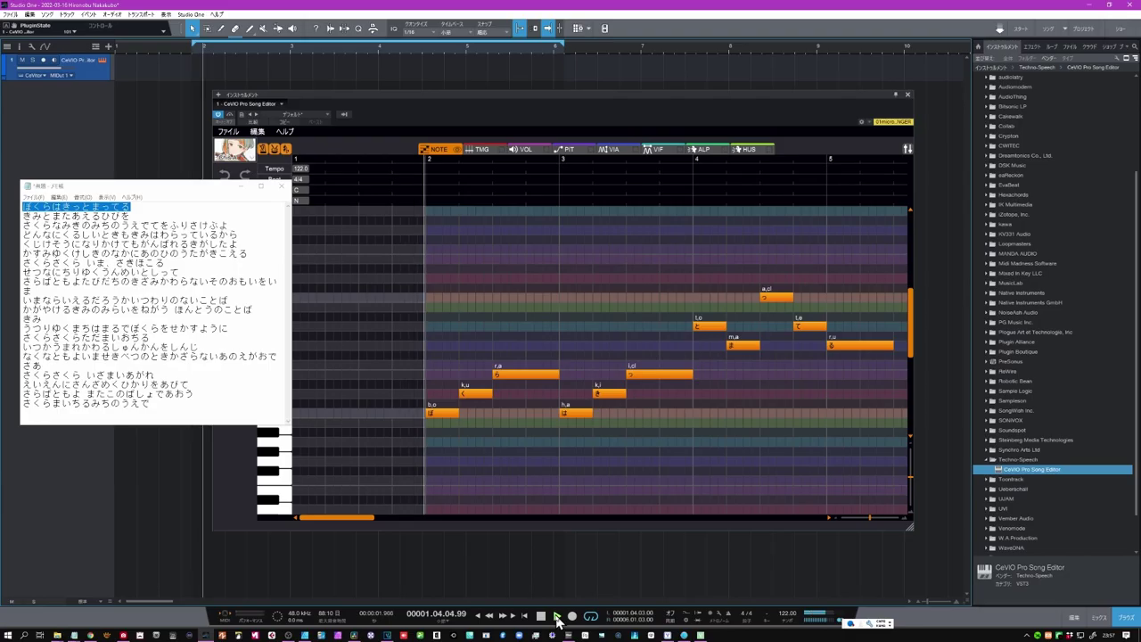
{"action": "left_click", "coordinate": [556, 616]}
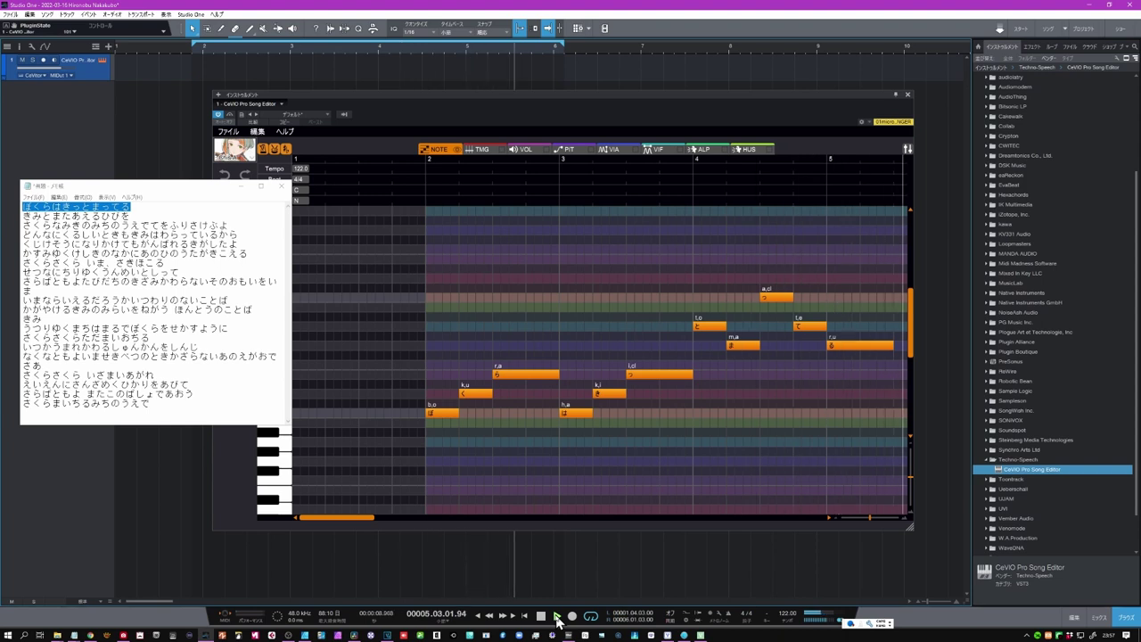
Relabel the fourth note from は to わ (wa) and play the line to check it.
{"action": "key", "text": "space"}
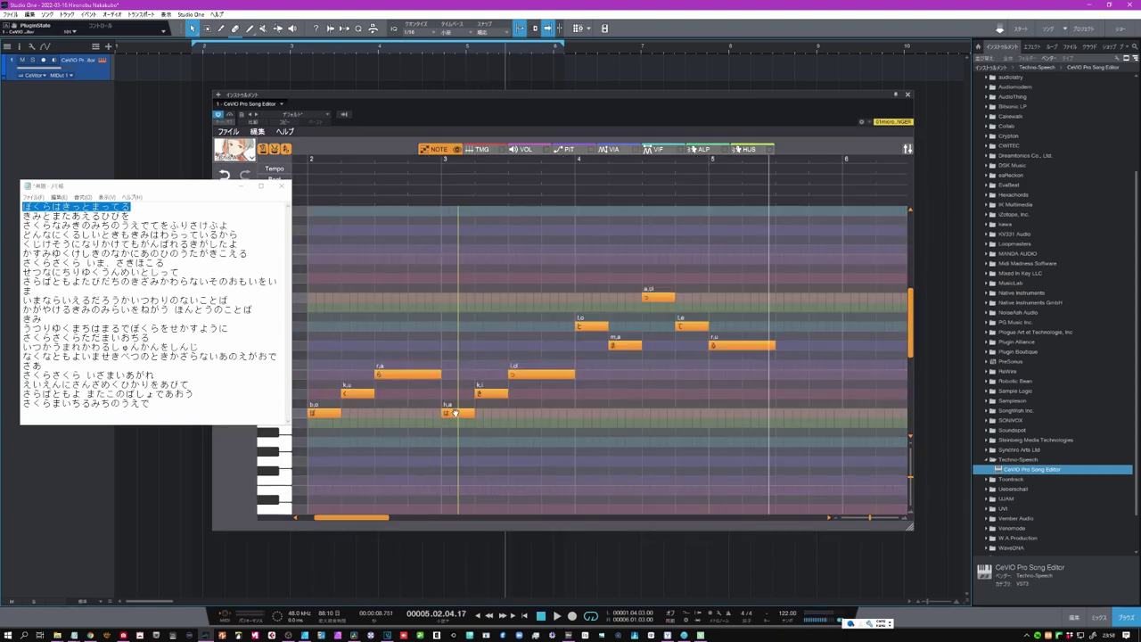
{"action": "left_click", "coordinate": [456, 412]}
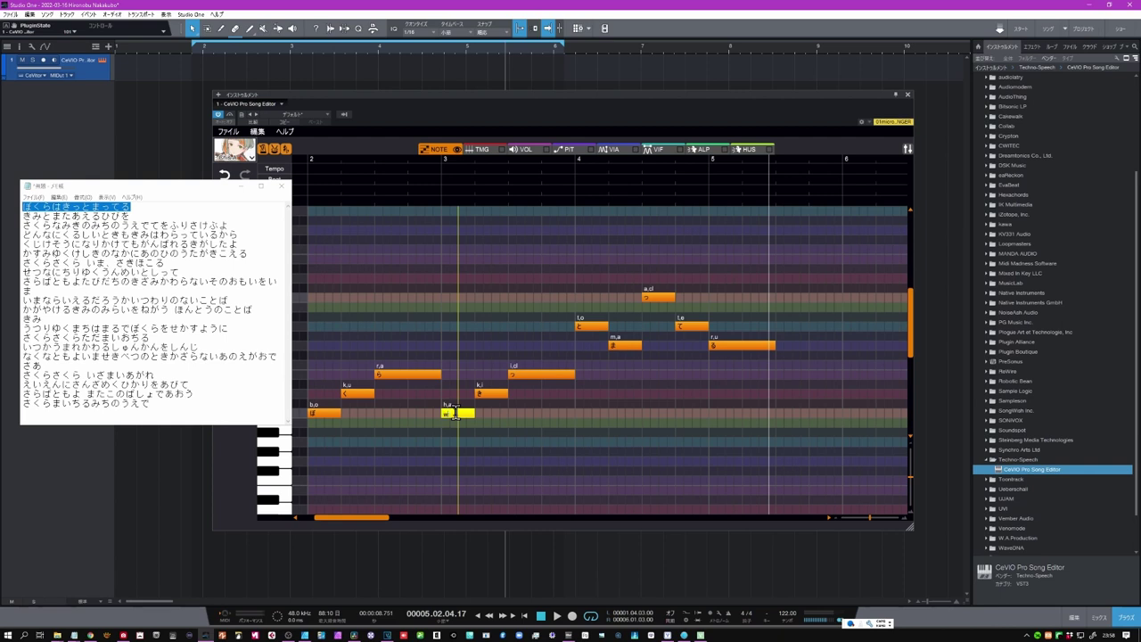
{"action": "type", "text": "wa"}
{"action": "key", "text": "Return"}
{"action": "left_click", "coordinate": [557, 615]}
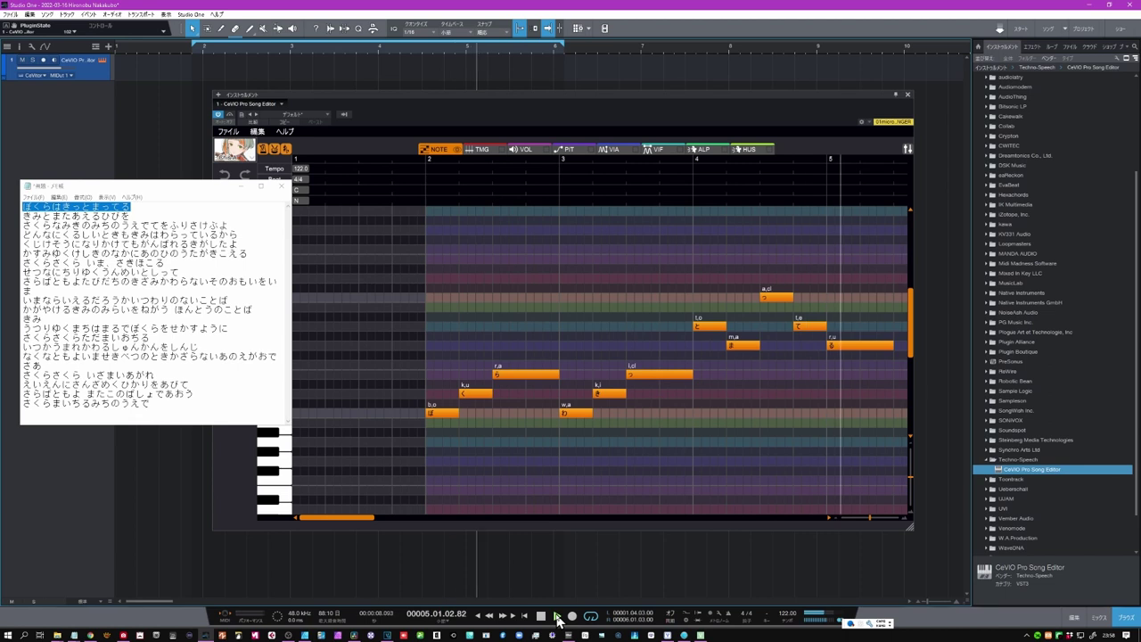
{"action": "left_click", "coordinate": [558, 619]}
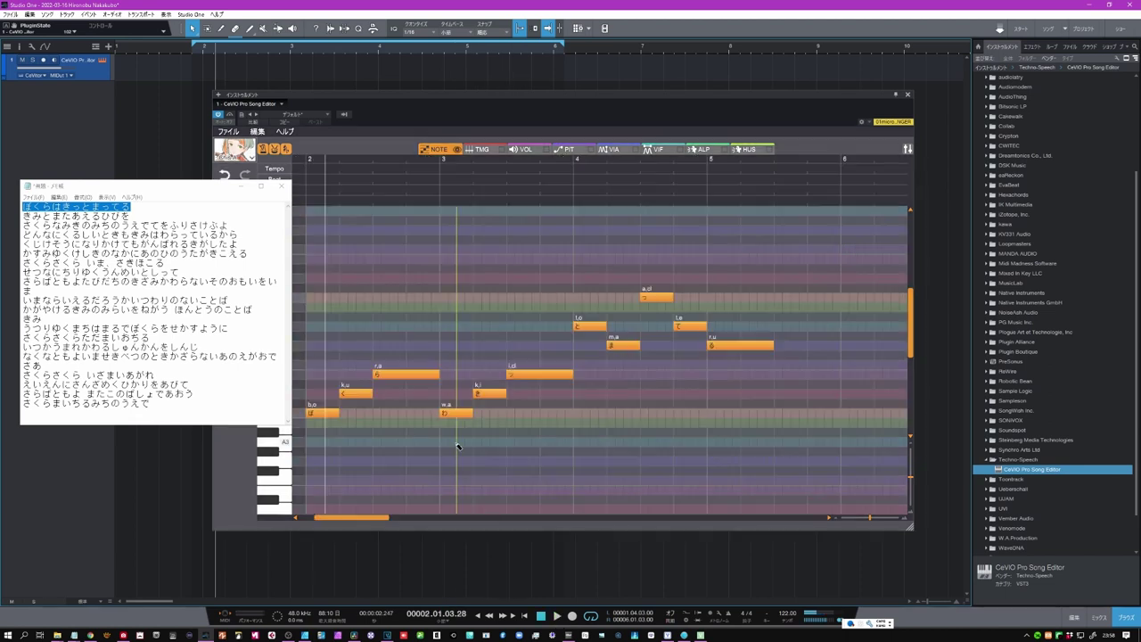
Adjust the ら note's length, then play the reworked first phrase and stop playback.
{"action": "left_click", "coordinate": [435, 375]}
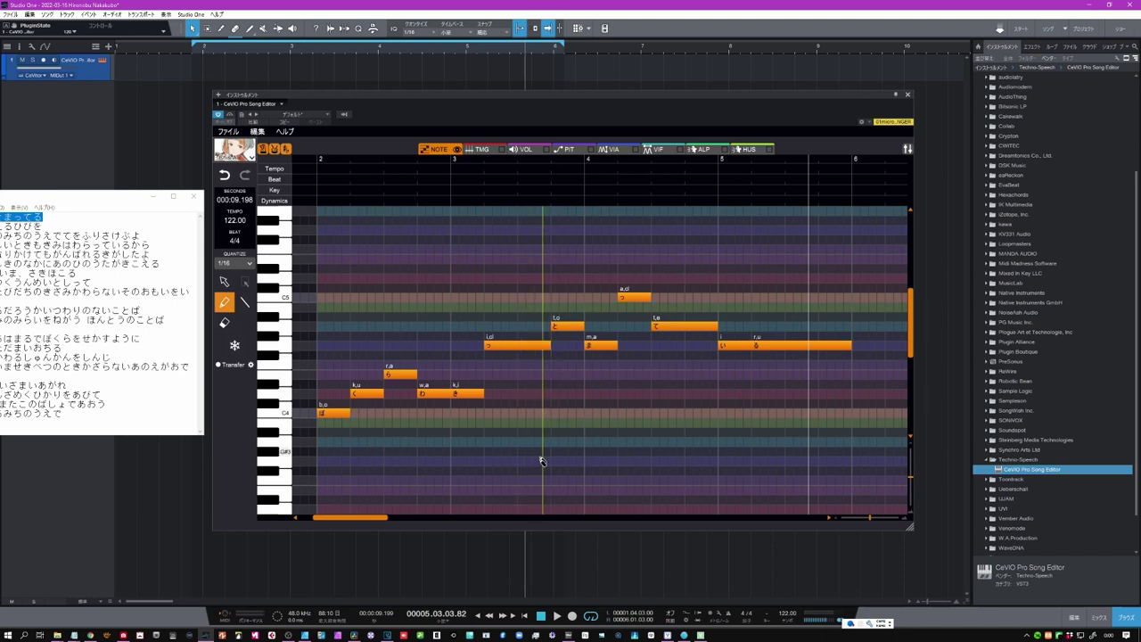
{"action": "left_click", "coordinate": [559, 617]}
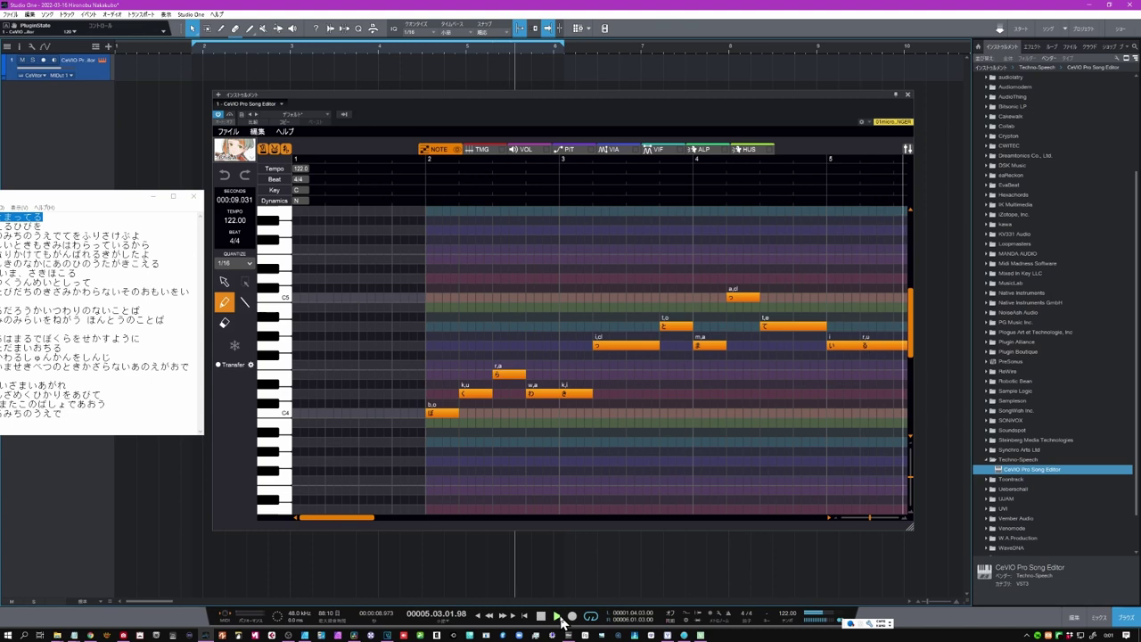
{"action": "left_click", "coordinate": [541, 617]}
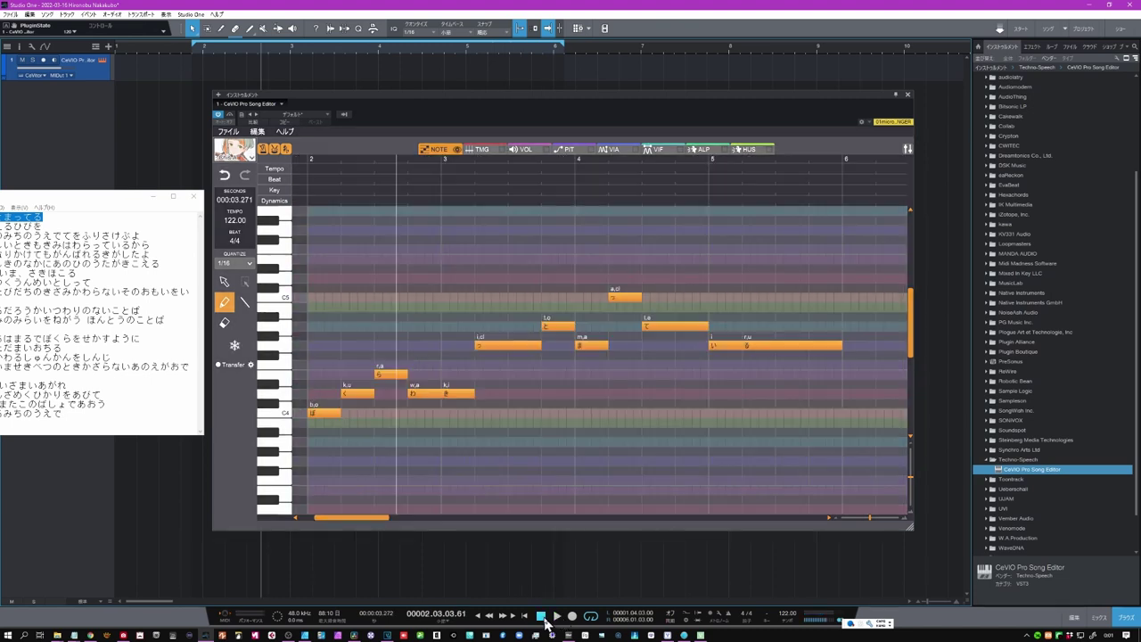